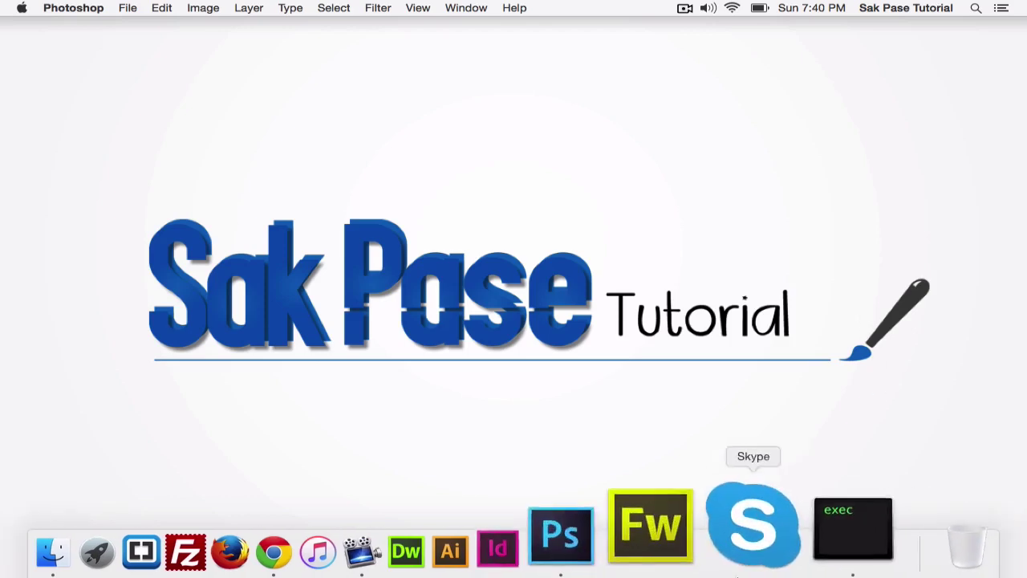
Bring the Photoshop window with the blank Untitled-1 document to the front
click(671, 547)
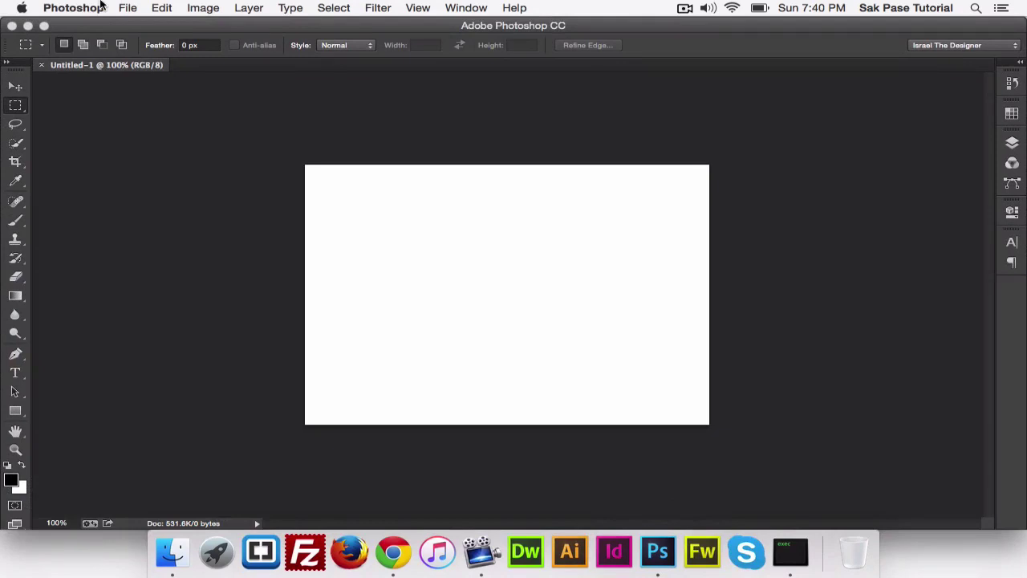
Open the General preferences with Cmd+K, then close them without changes
click(87, 8)
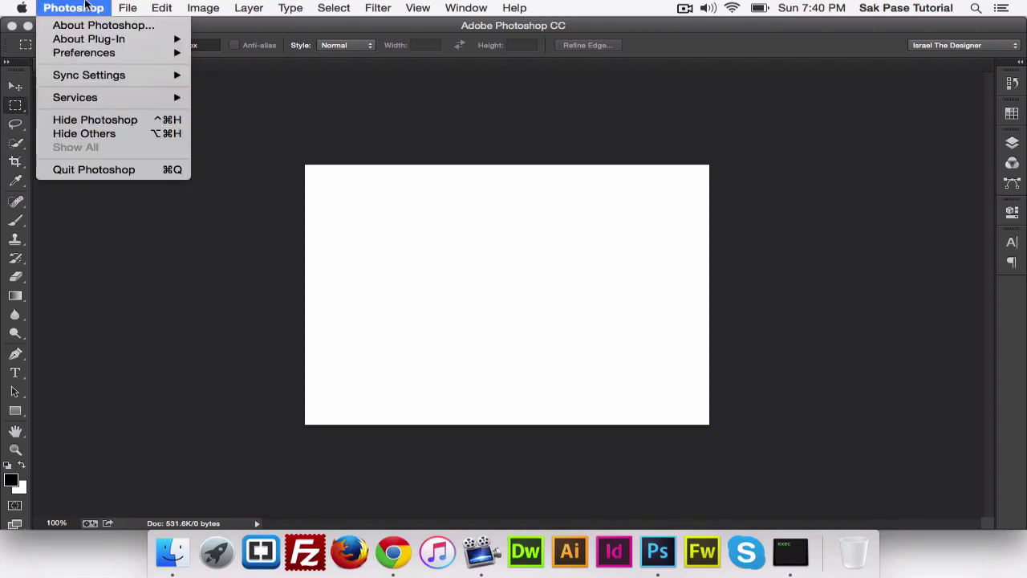
mouse_move(83, 53)
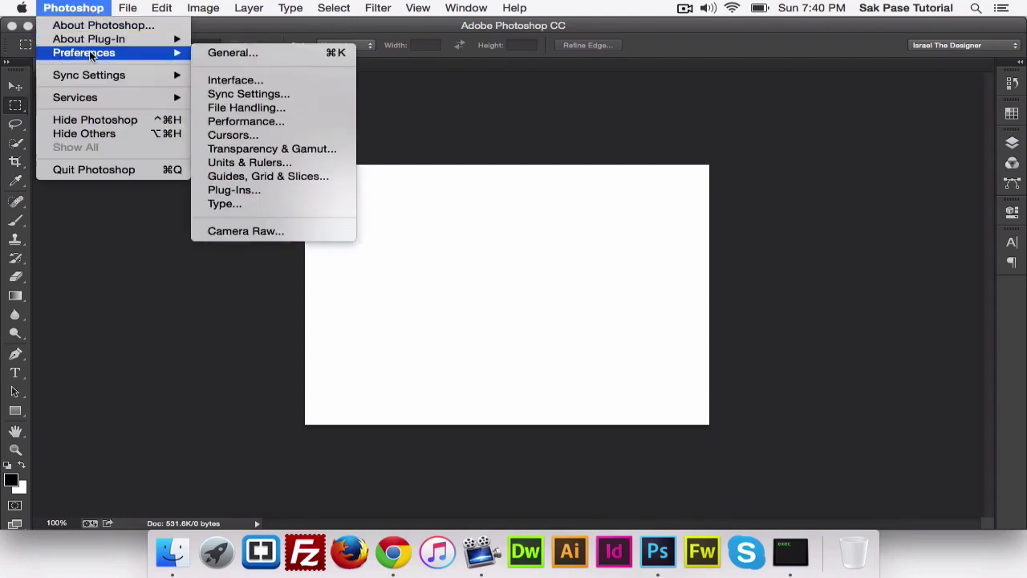
click(600, 138)
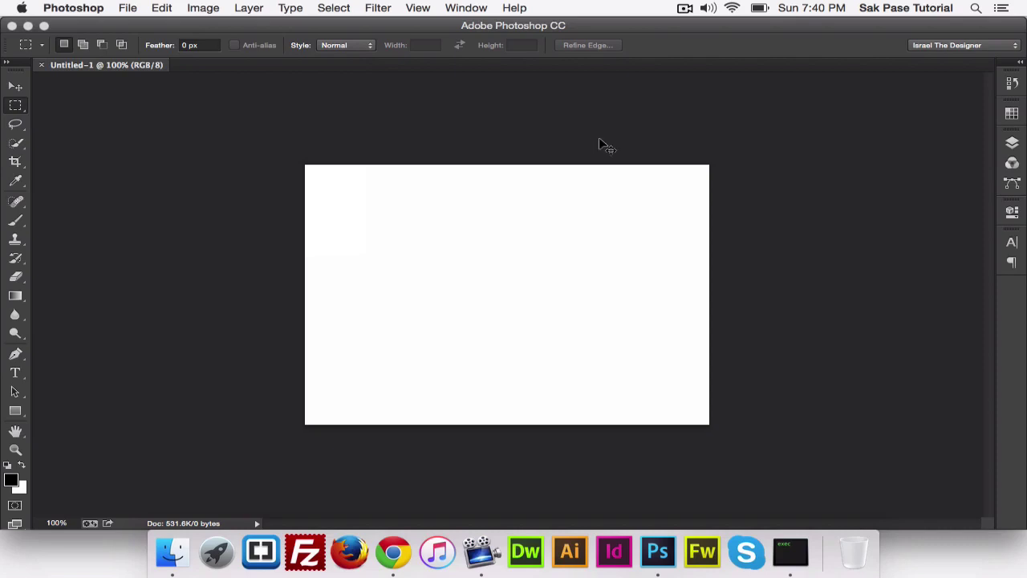
key(i)
key(super+k)
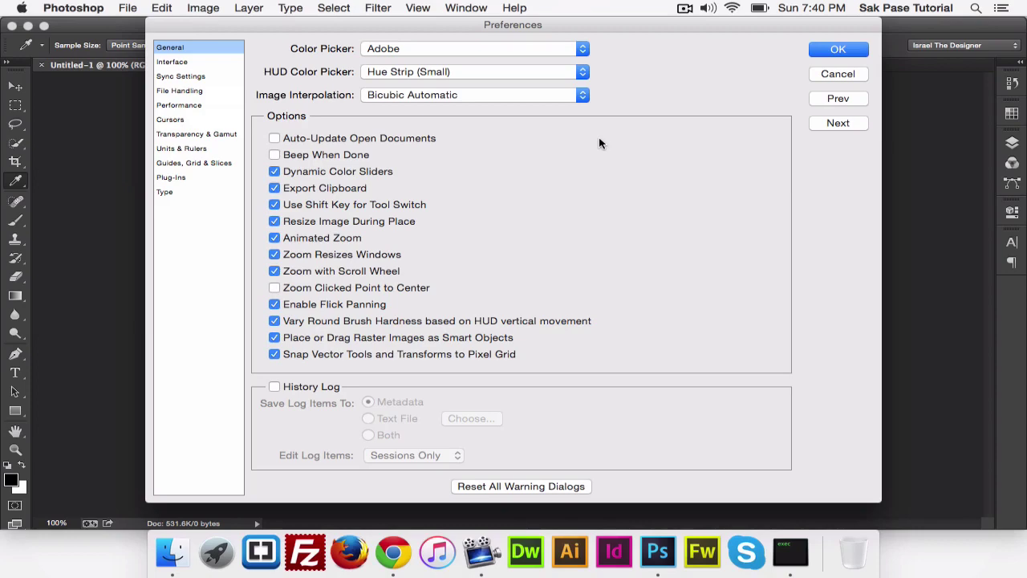
click(846, 77)
Reopen the General preferences page from the Photoshop menu's Preferences submenu
click(168, 8)
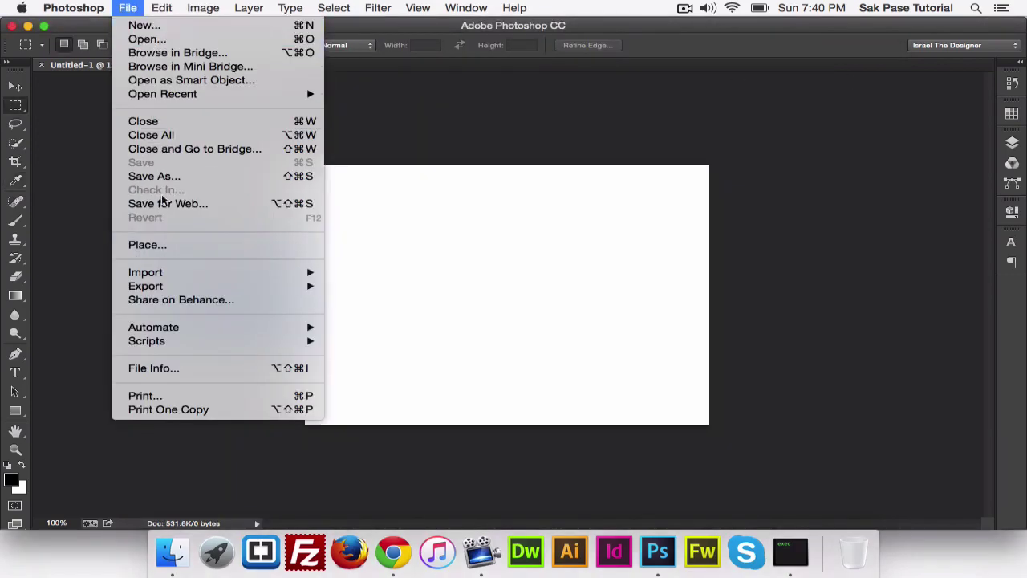
click(845, 287)
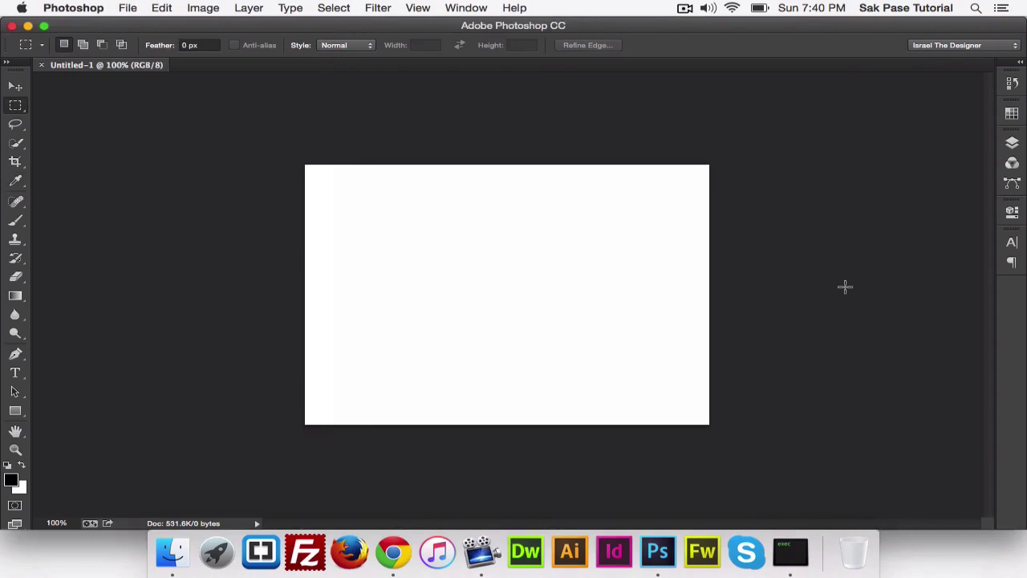
click(68, 8)
mouse_move(84, 52)
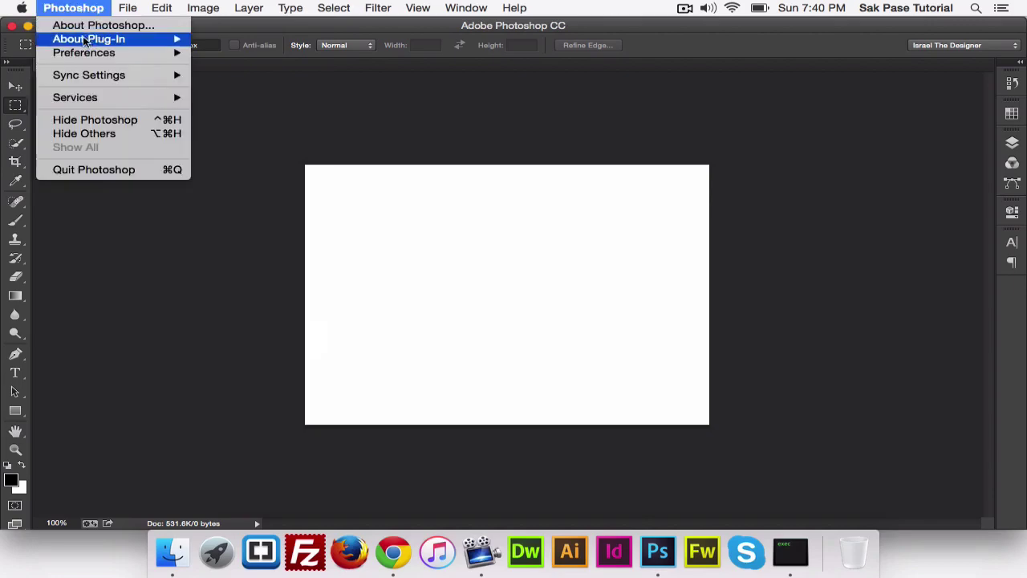
click(239, 53)
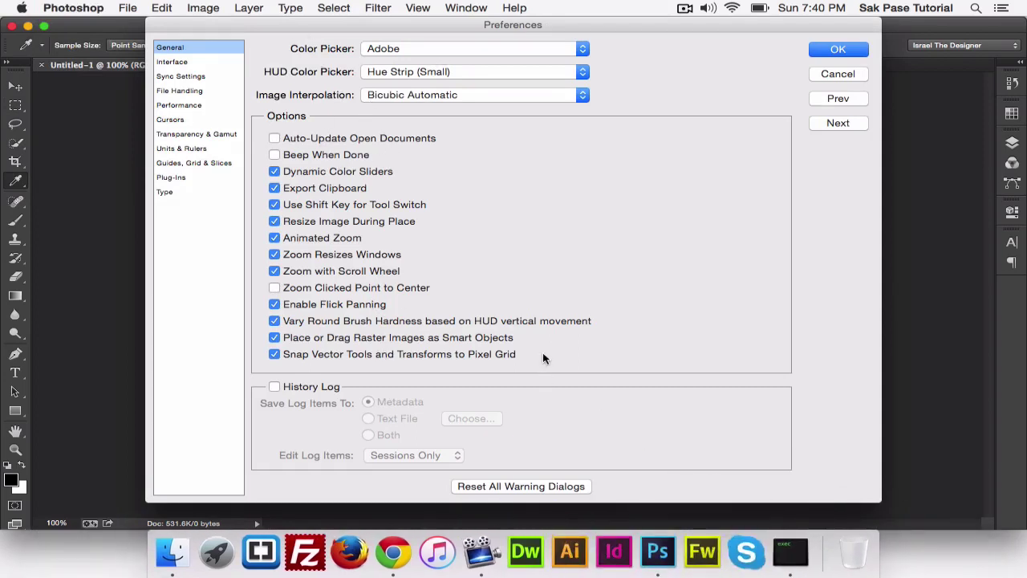
Uncheck Zoom with Scroll Wheel, leaving Zoom Resizes Windows checked
click(274, 255)
click(274, 271)
click(274, 255)
On the Interface page, pick the lightest of the four Color Theme swatches
click(179, 62)
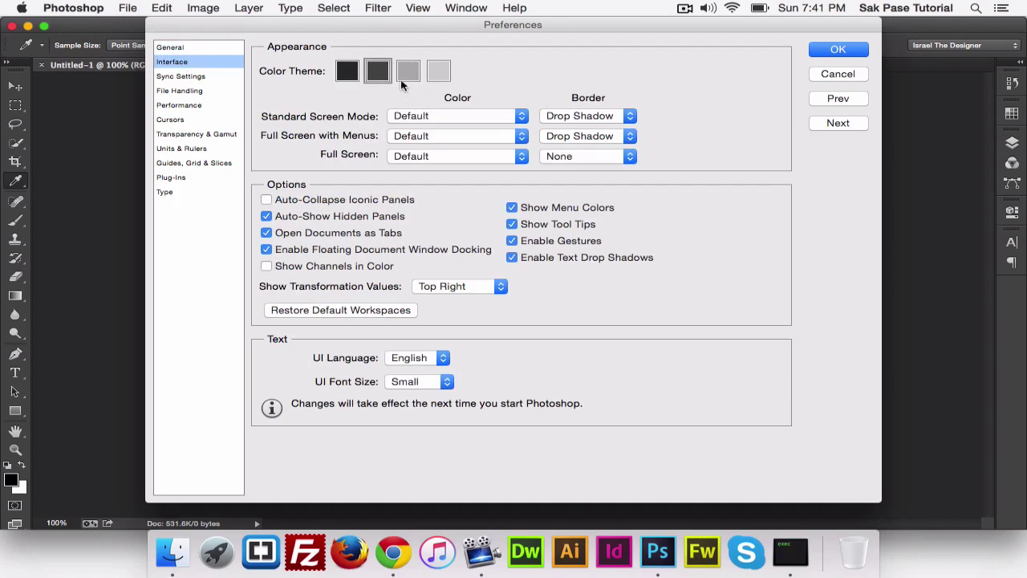
click(408, 72)
click(439, 74)
click(409, 72)
click(378, 72)
click(347, 72)
click(407, 72)
click(439, 72)
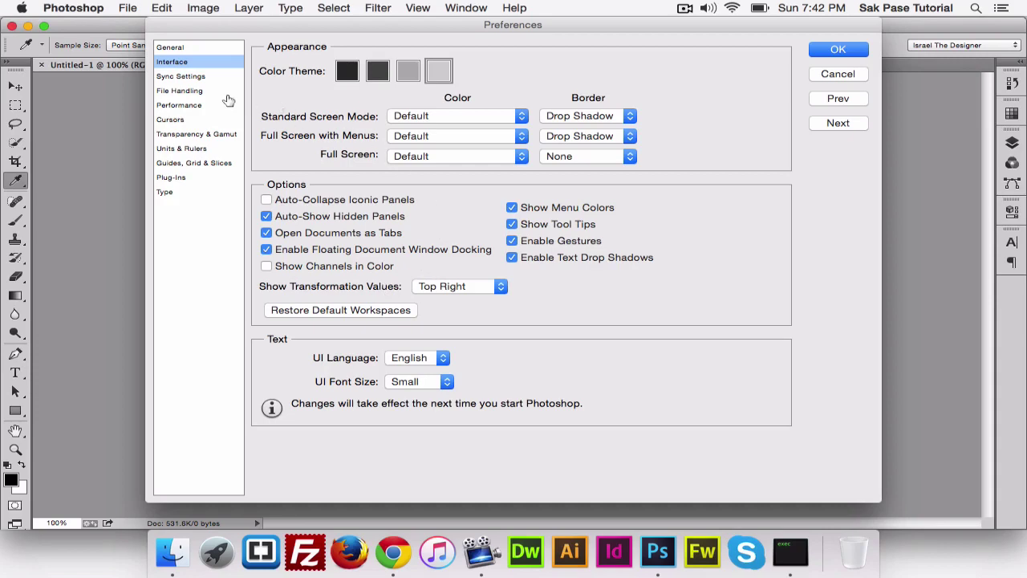
Look over the Sync Settings and File Handling pages, then go back to General
click(190, 77)
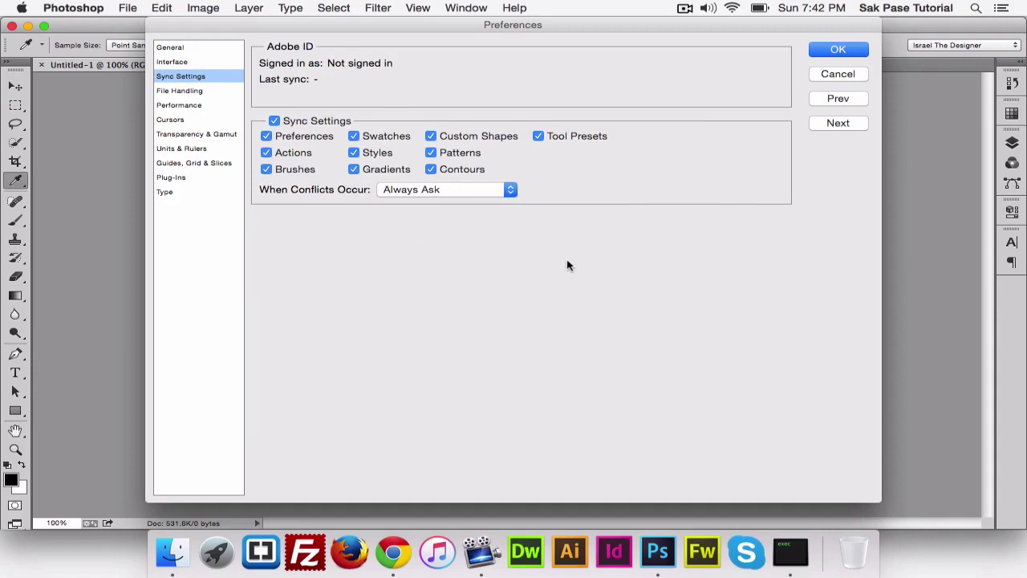
click(214, 92)
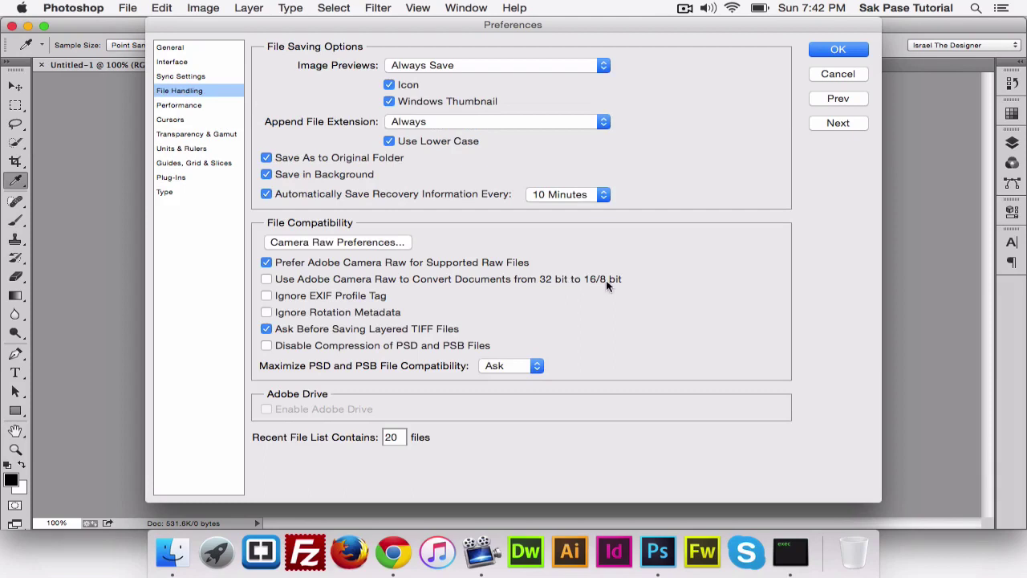
click(186, 77)
click(197, 65)
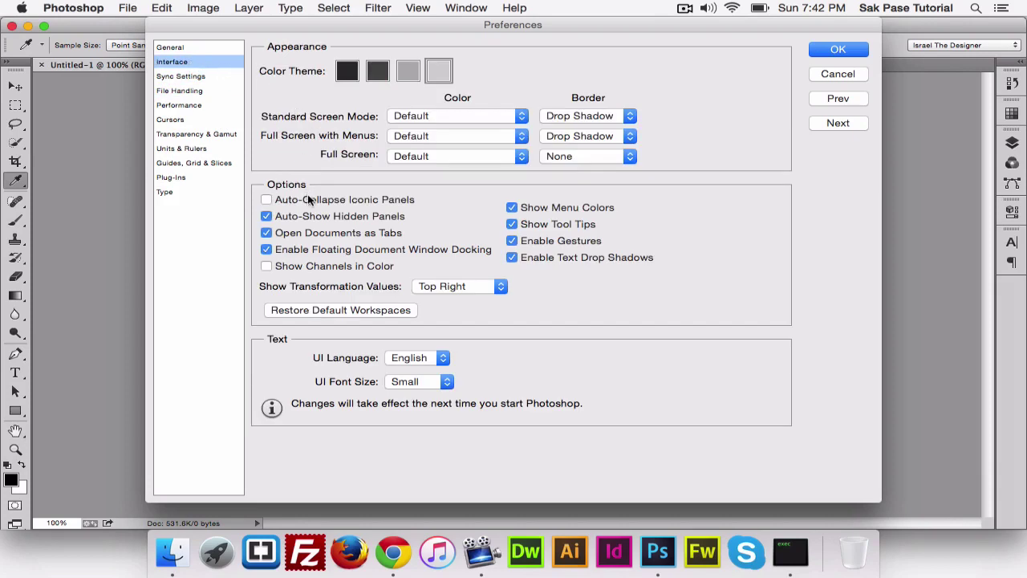
click(188, 78)
click(192, 93)
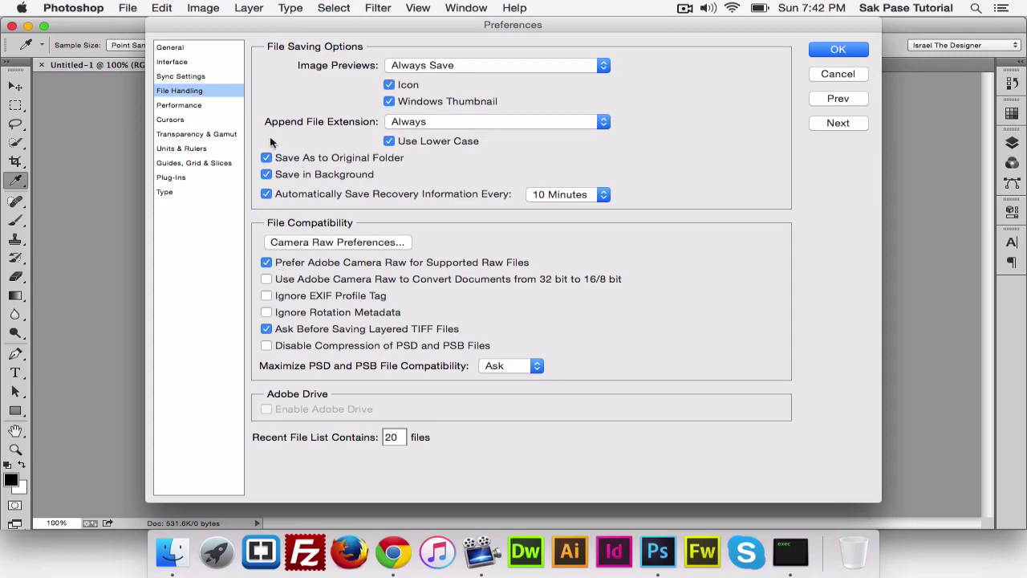
click(194, 47)
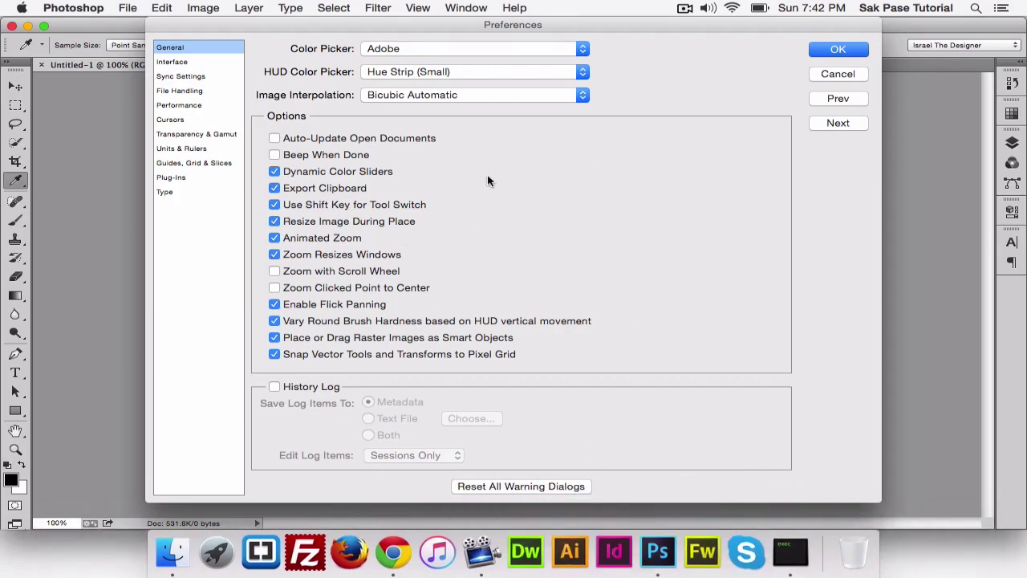
Toggle Dynamic Color Sliders and clipboard export off and back on, then view Performance settings
click(274, 172)
click(274, 172)
click(275, 187)
click(274, 188)
click(199, 106)
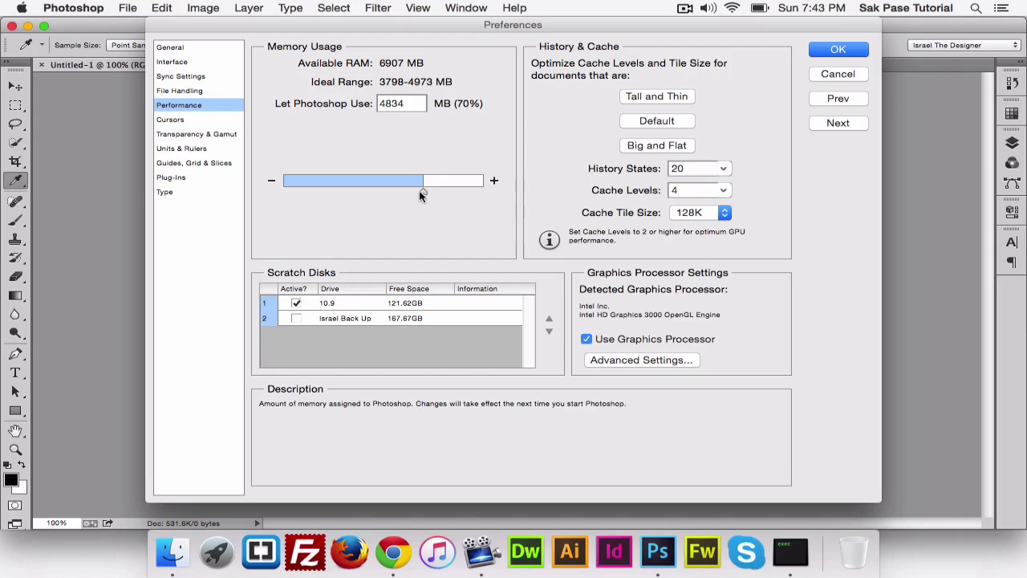
Set Memory Usage to 5492 MB (79%) and activate scratch disk 2
drag(421, 190, 480, 180)
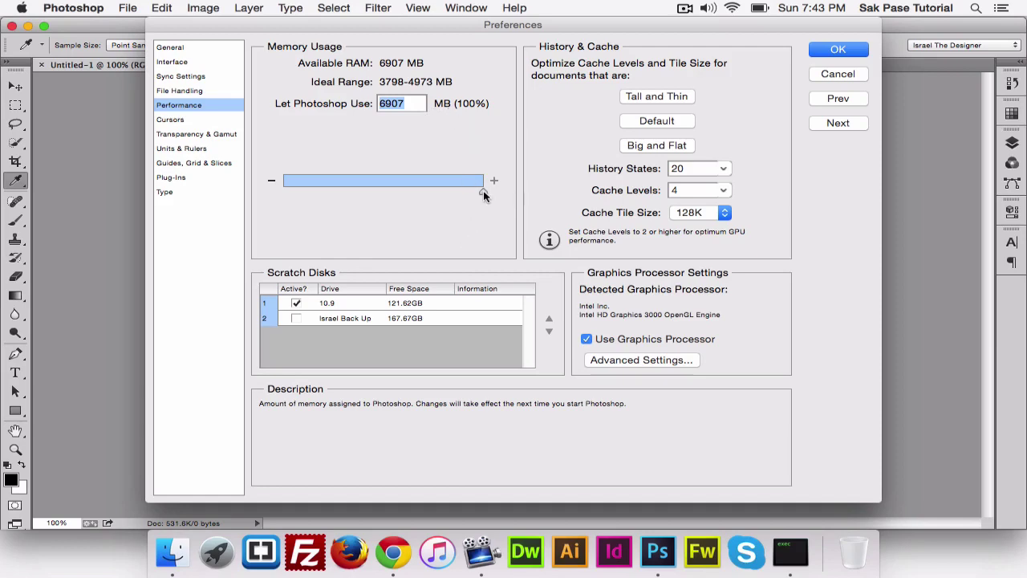
drag(483, 190, 441, 186)
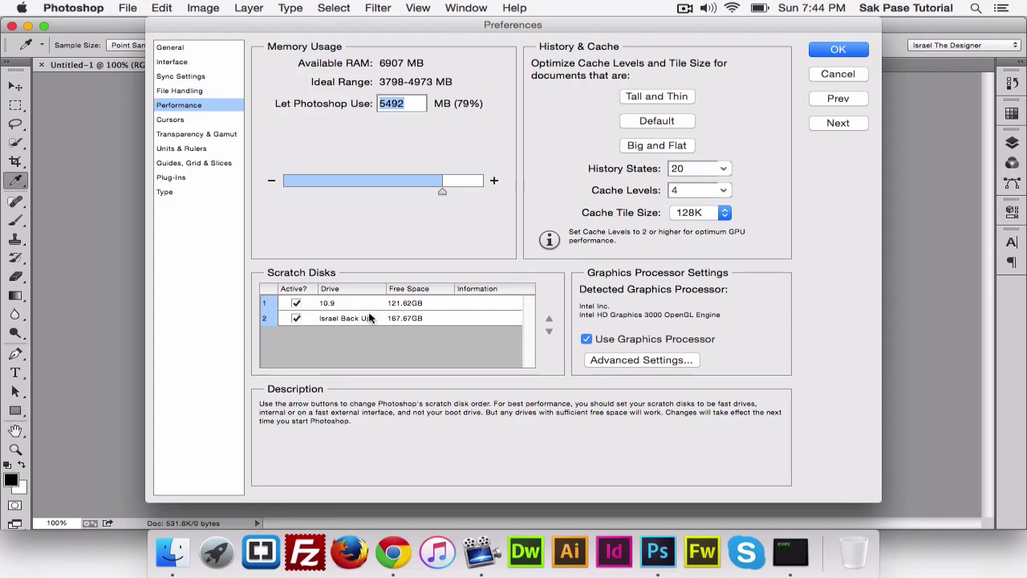
click(294, 322)
On the Units & Rulers page, set Rulers and Type units to Pixels
click(189, 121)
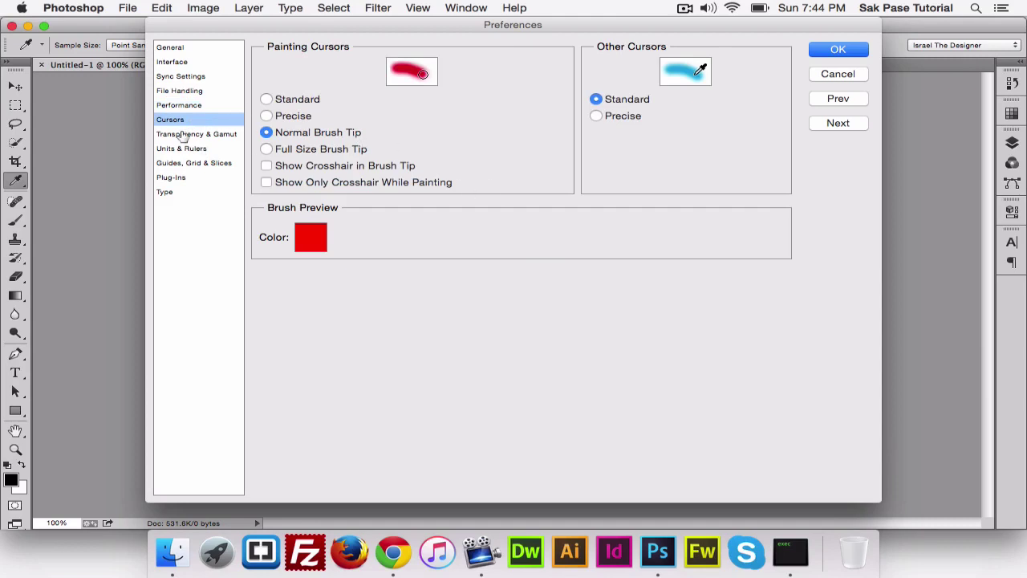
click(184, 135)
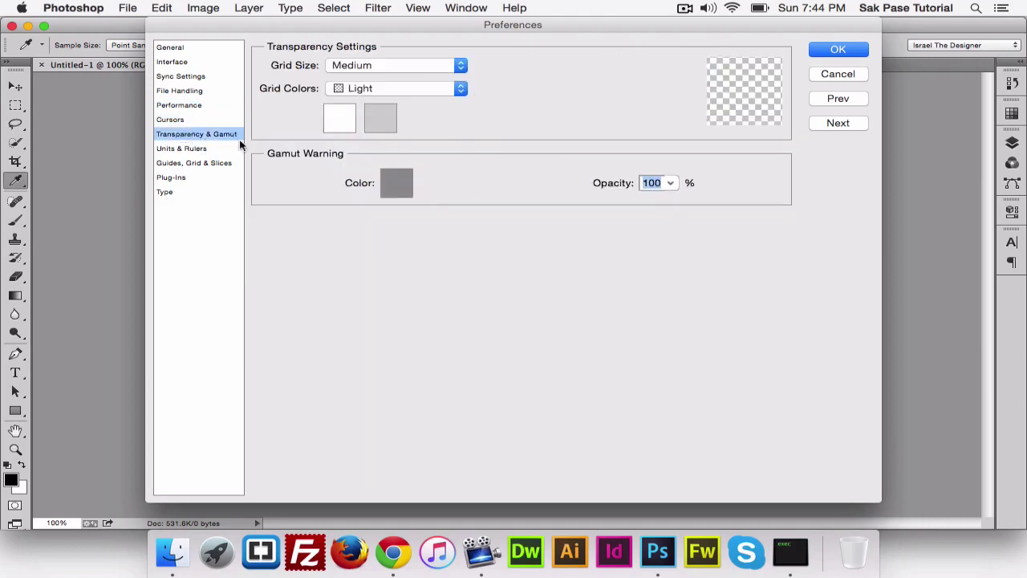
click(200, 149)
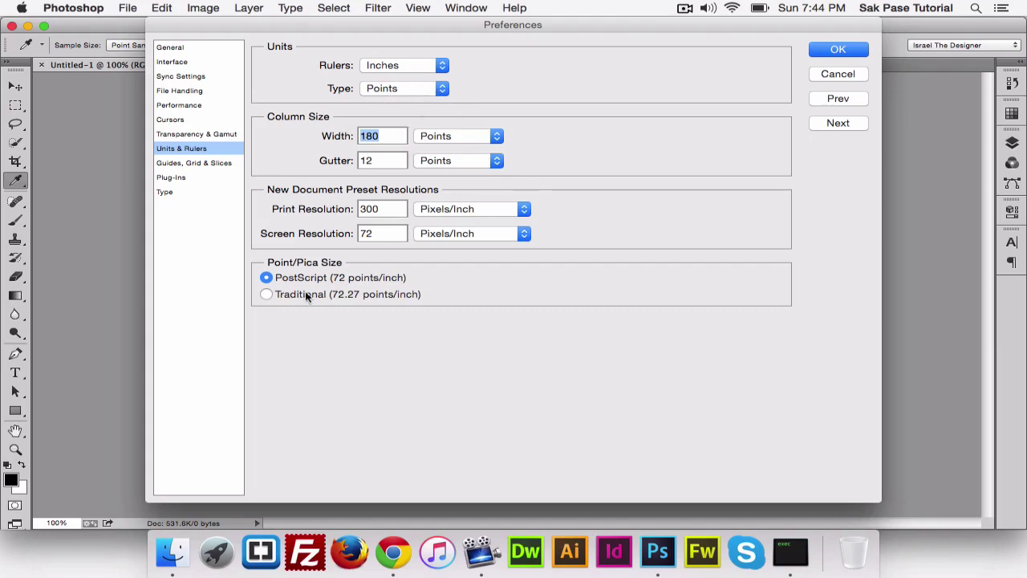
click(441, 71)
click(428, 54)
click(422, 90)
click(433, 74)
Close Preferences, show rulers, and drag a vertical guide to about 2 inches
click(186, 163)
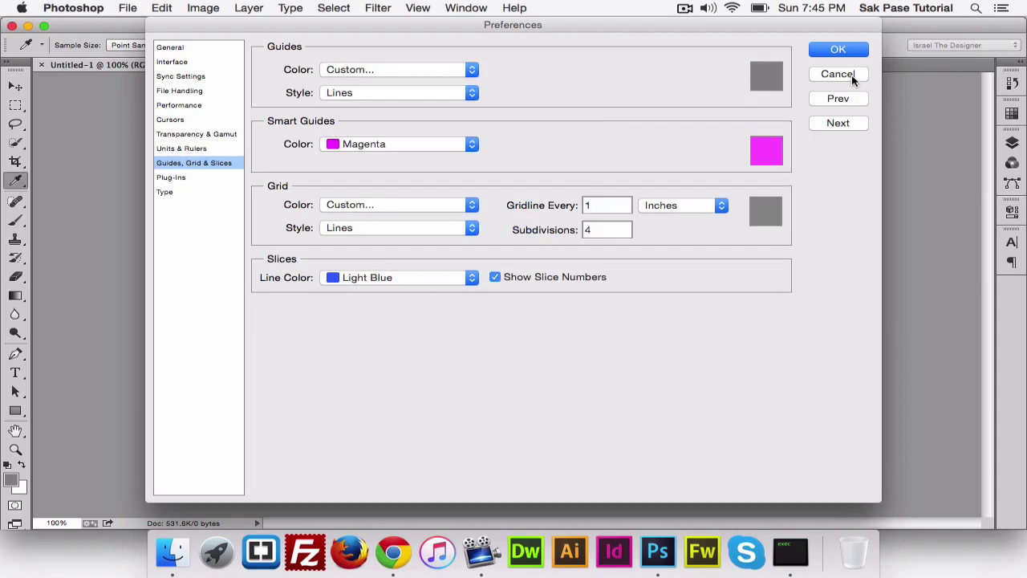
click(838, 74)
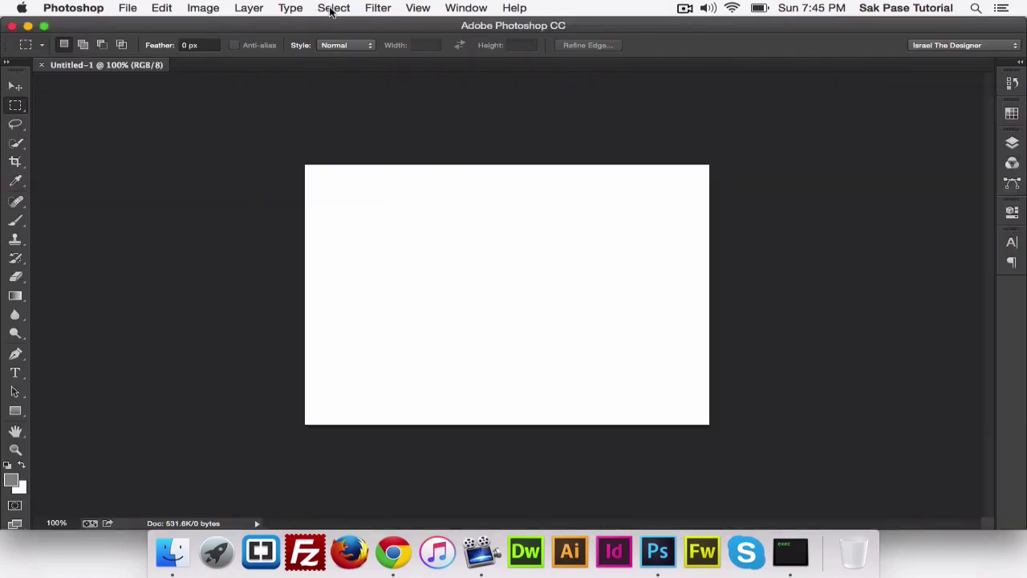
click(421, 8)
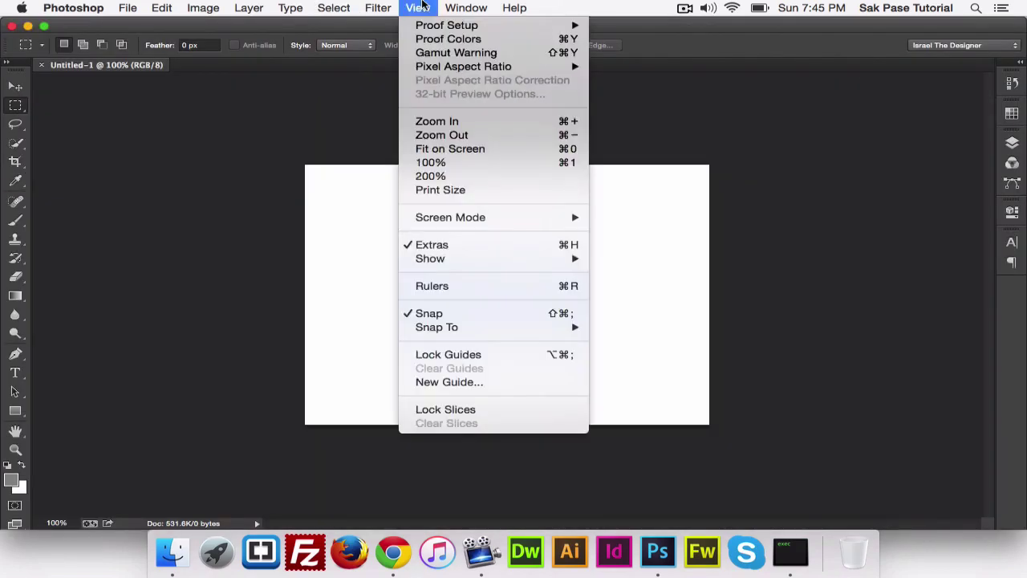
click(746, 118)
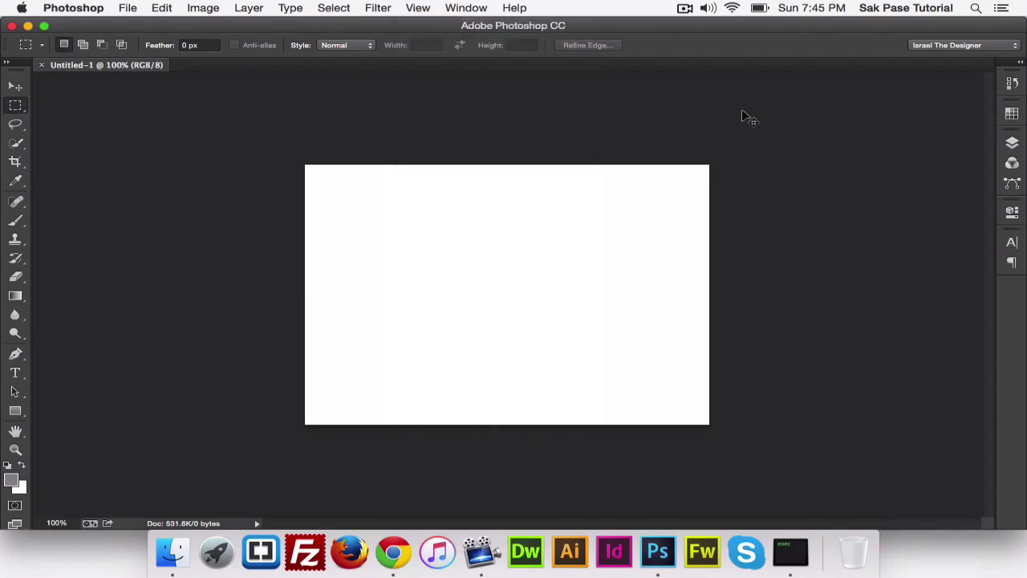
key(super+r)
drag(37, 199, 414, 219)
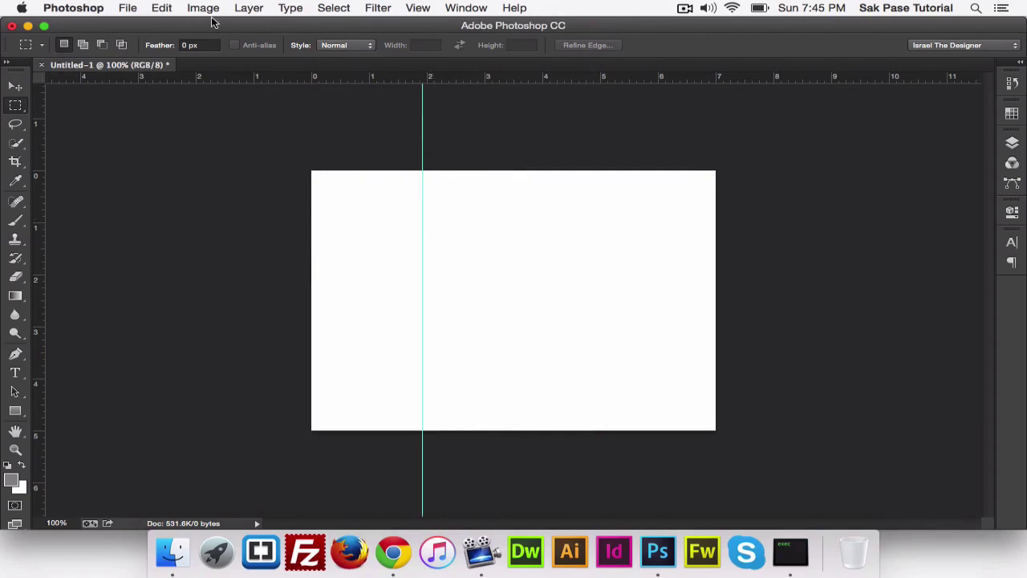
Change the Guides color from Cyan to Light Gray in Guides, Grid & Slices preferences
key(super+k)
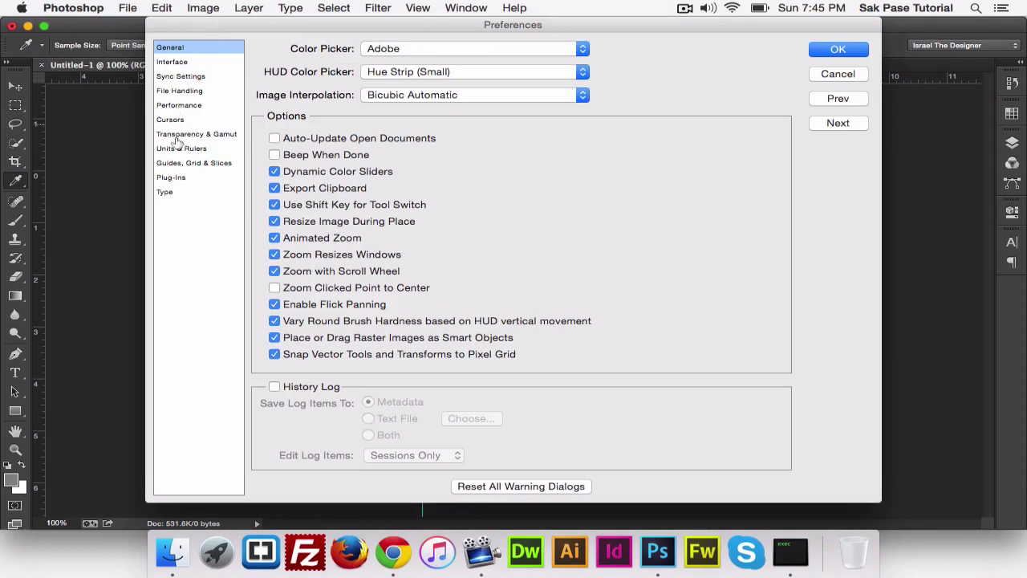
click(193, 149)
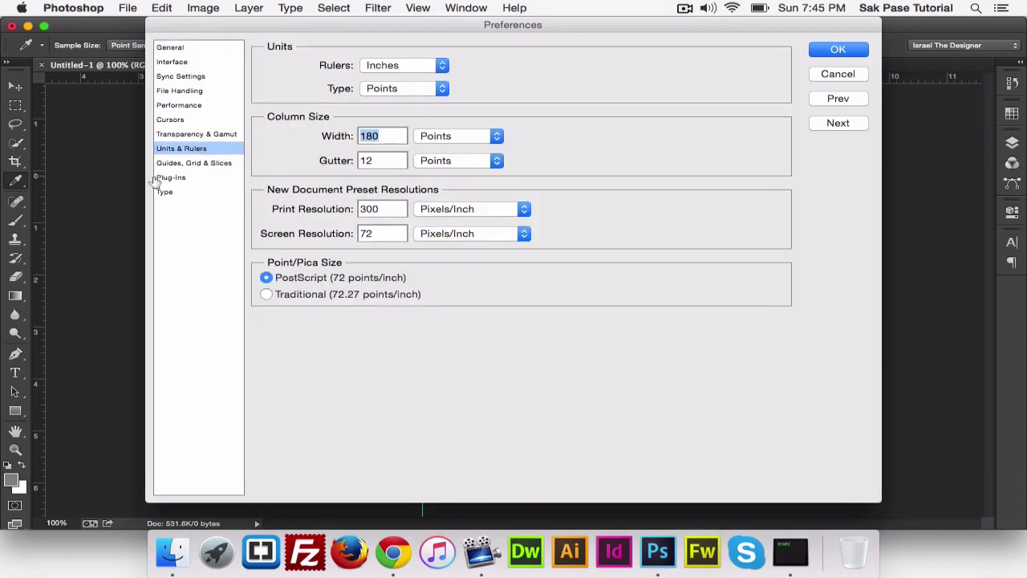
click(193, 163)
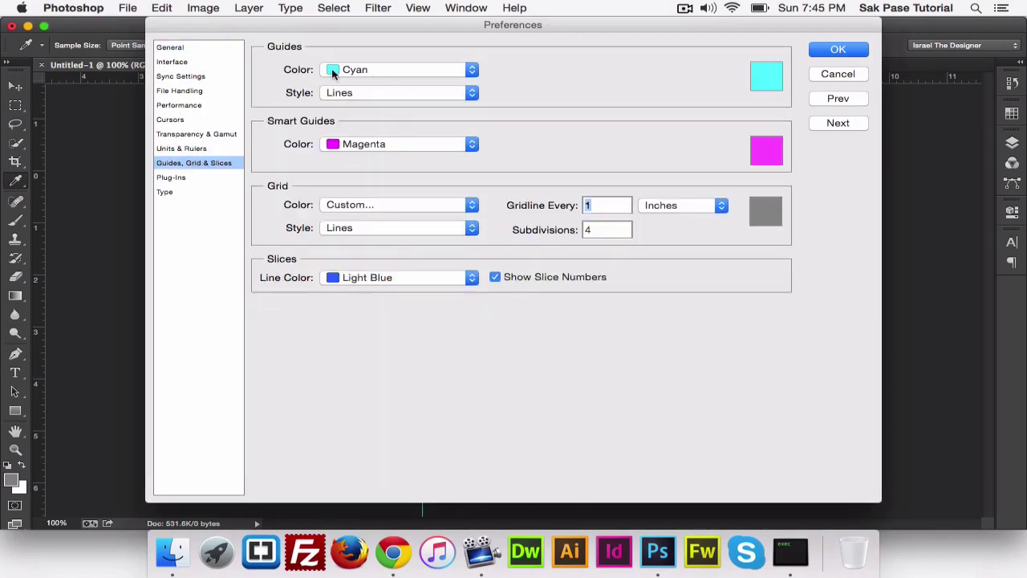
click(434, 72)
click(456, 83)
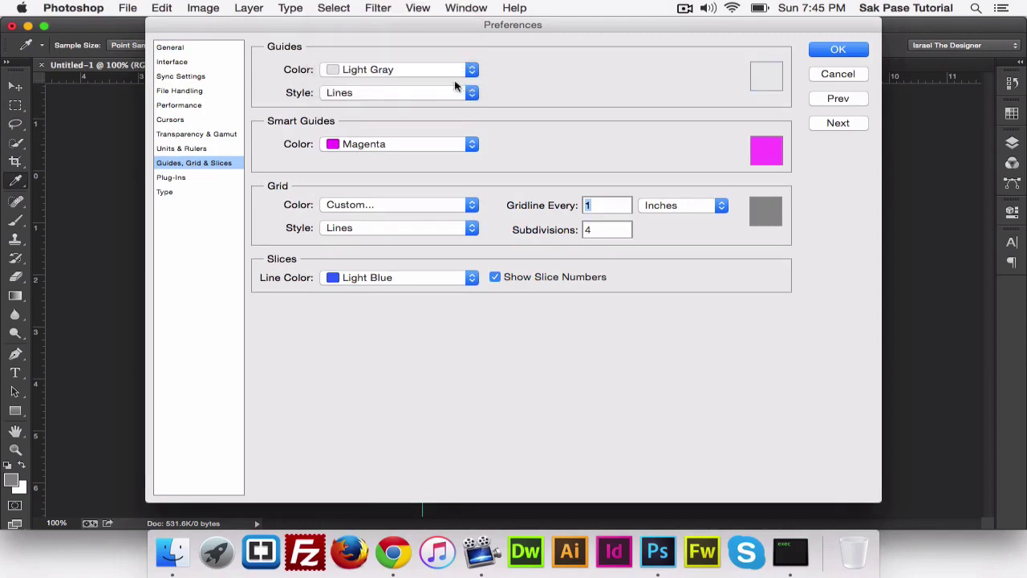
click(821, 53)
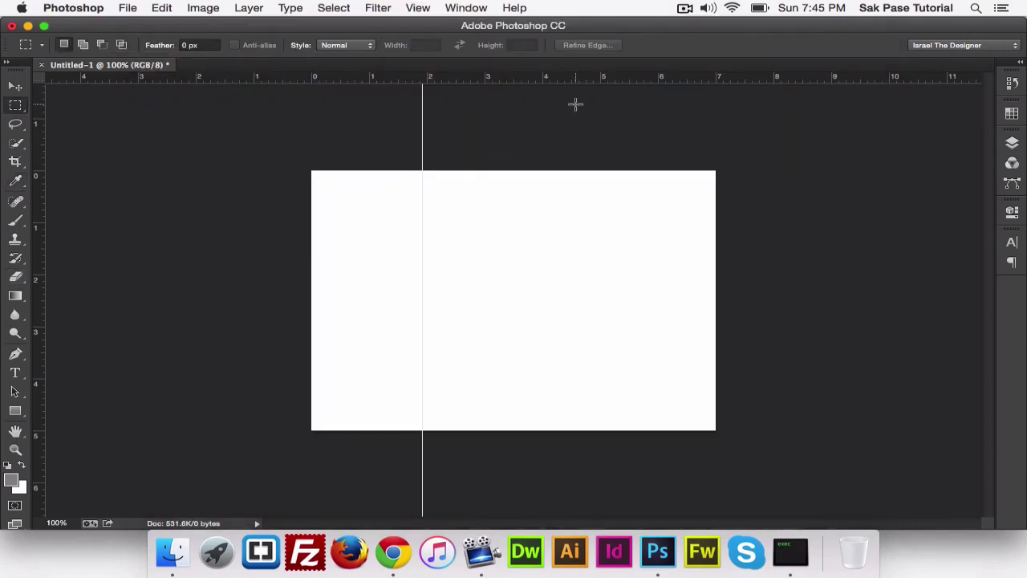
click(88, 7)
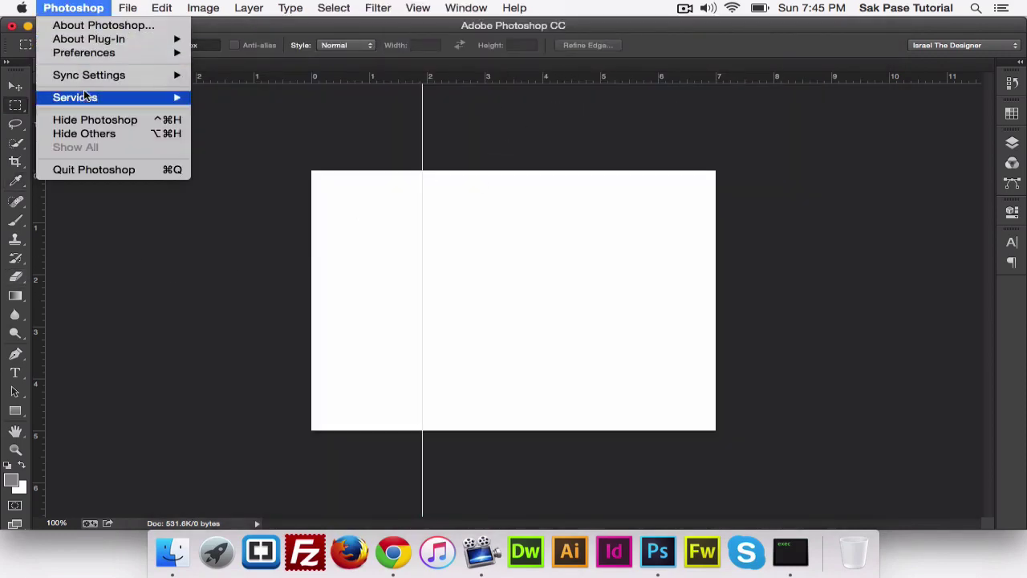
mouse_move(84, 53)
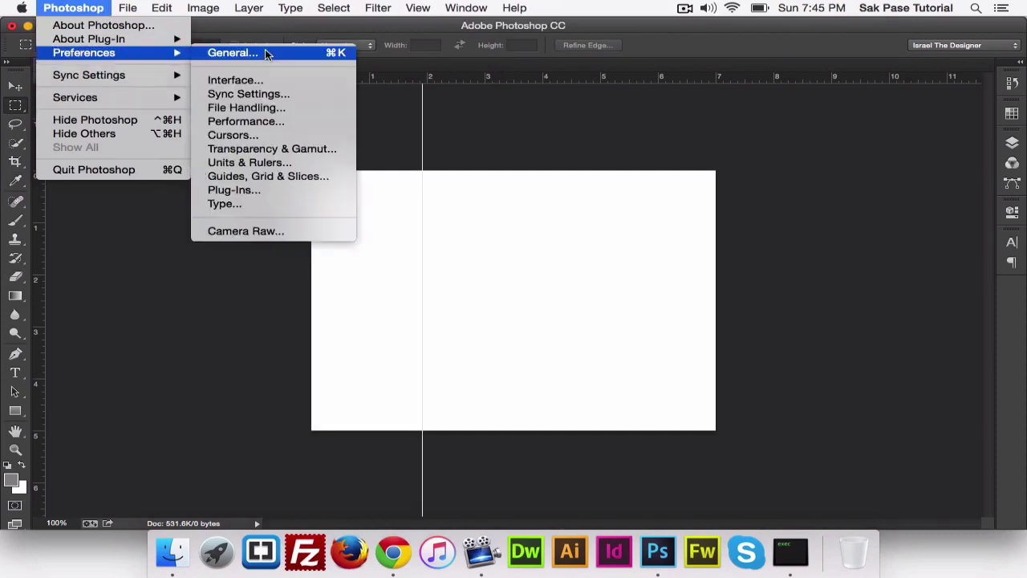
Reopen Preferences, confirm the guide colour is still Light Gray, and review the Plug-Ins settings
click(267, 53)
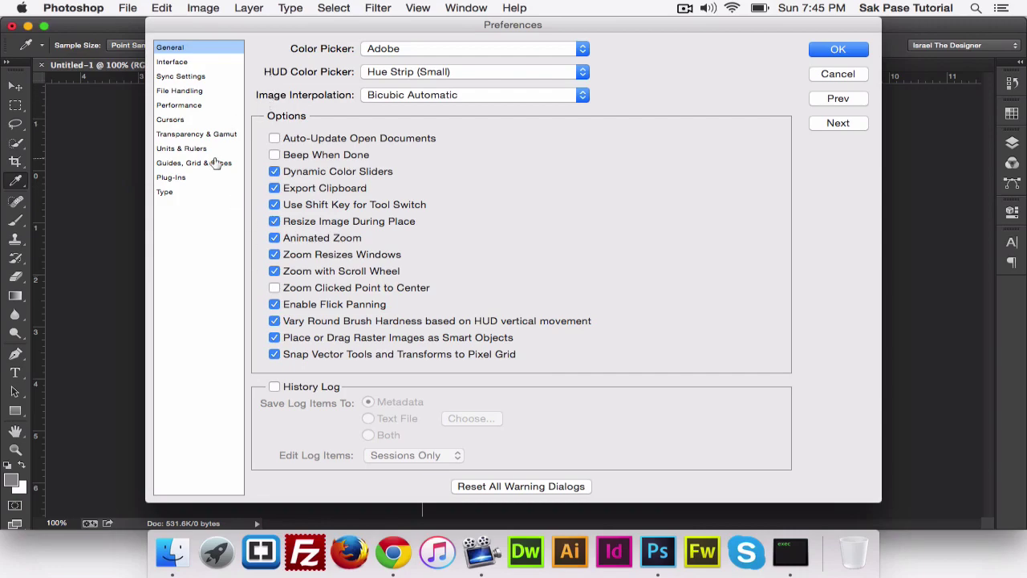
click(215, 163)
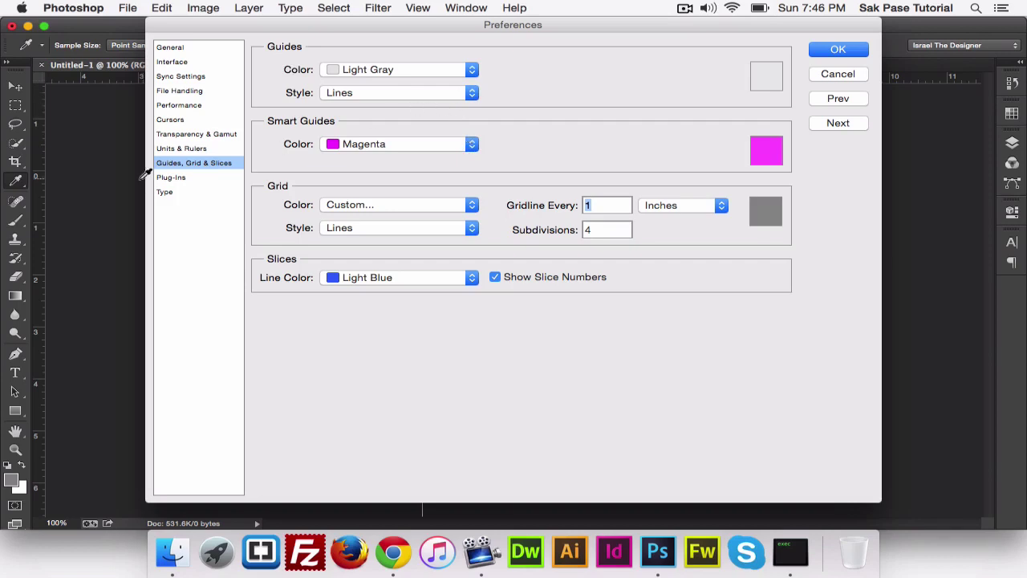
click(183, 184)
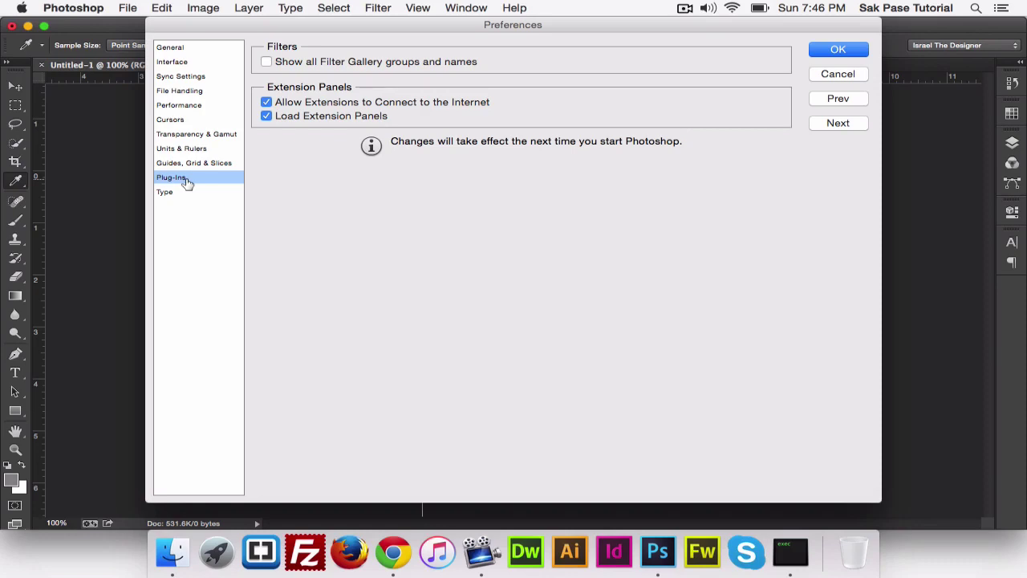
click(176, 193)
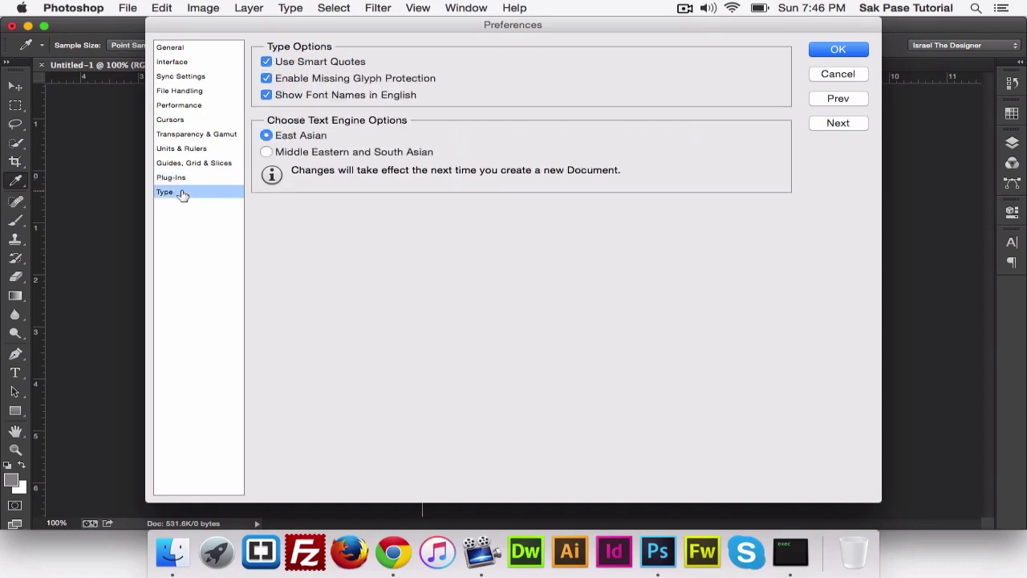